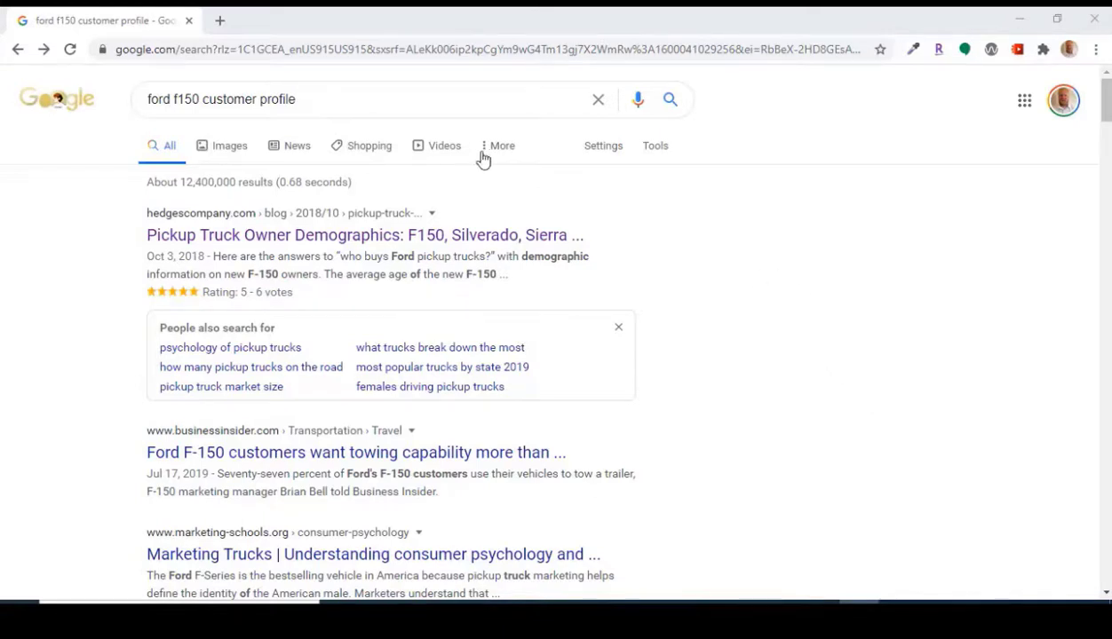
Step: Search the web for "ford f150 customer profile"
click(148, 99)
drag(149, 100, 349, 119)
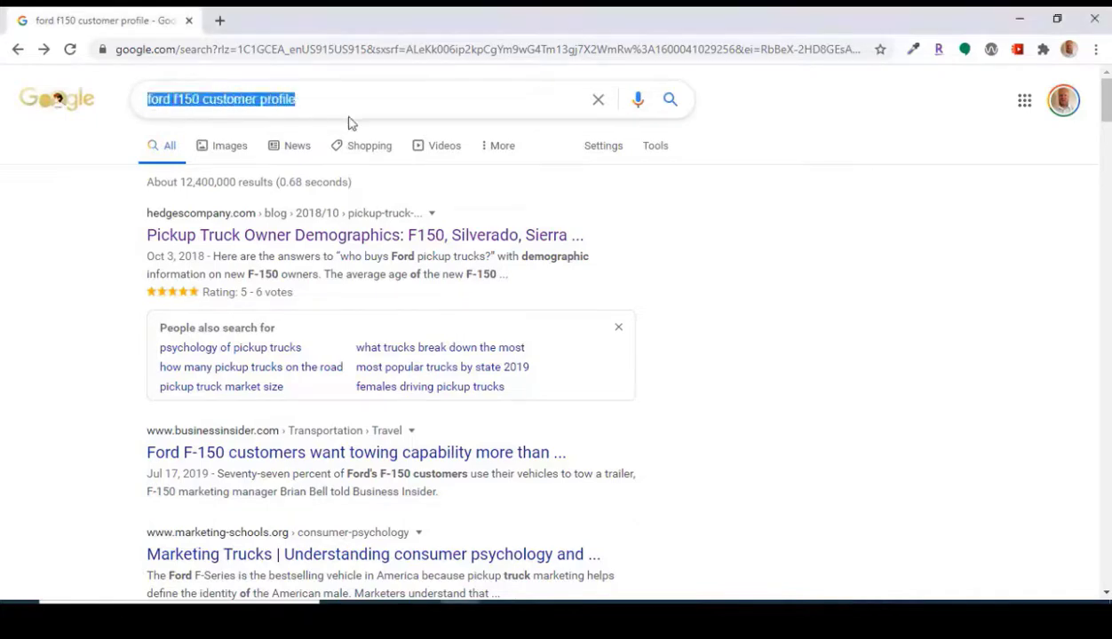
click(221, 96)
key(Return)
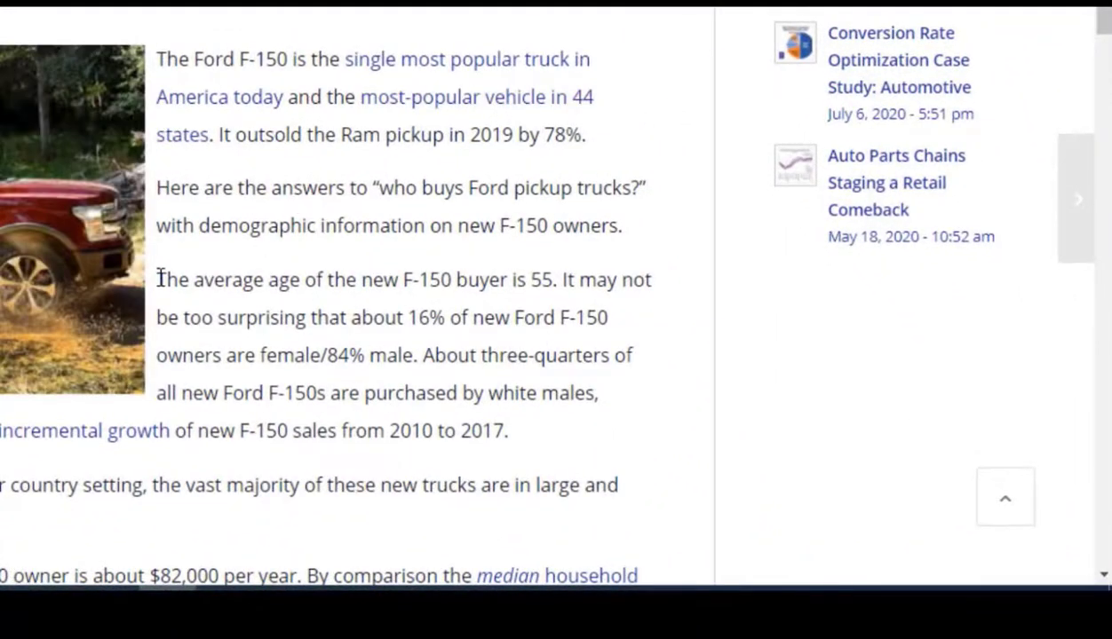
Step: Copy the article paragraph about the average age and gender of new F-150 buyers into the blank Word document
drag(158, 279, 411, 393)
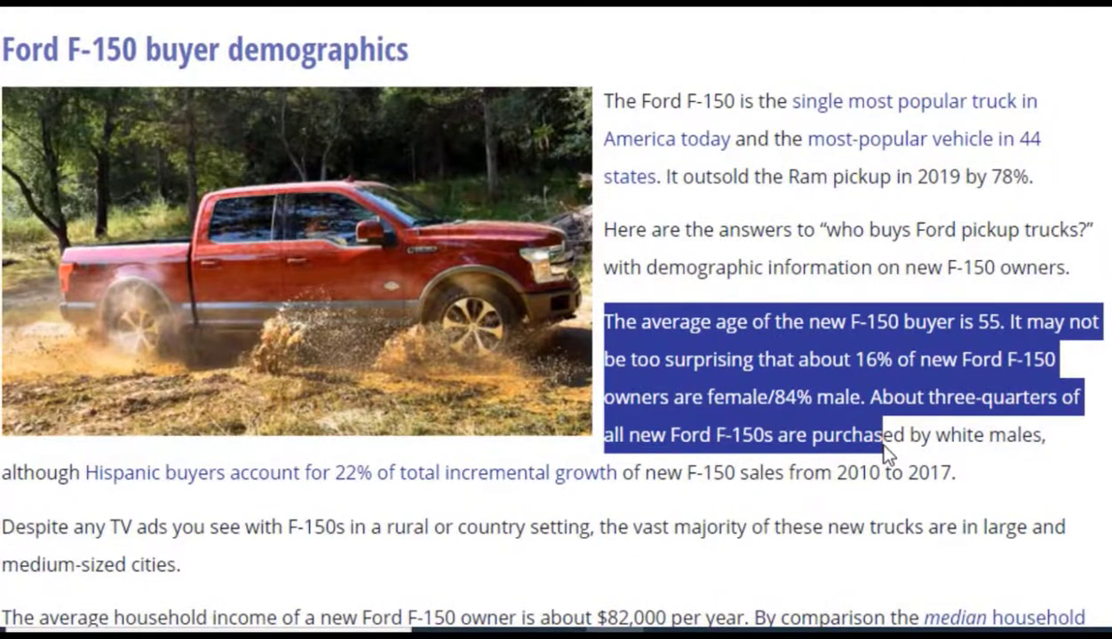
drag(885, 453, 971, 473)
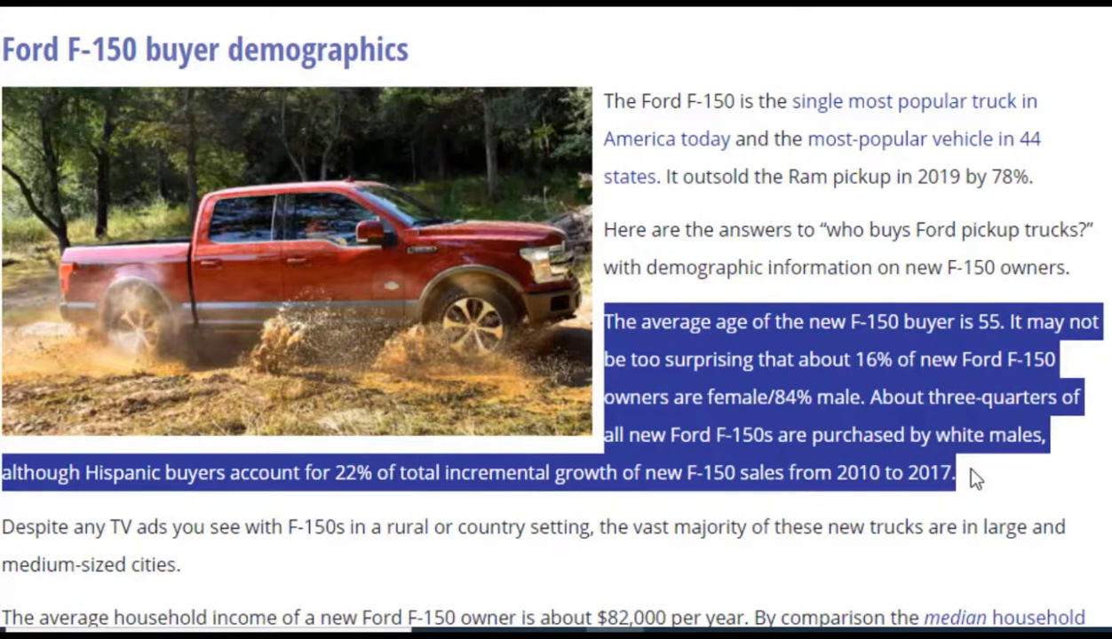
key(ctrl+c)
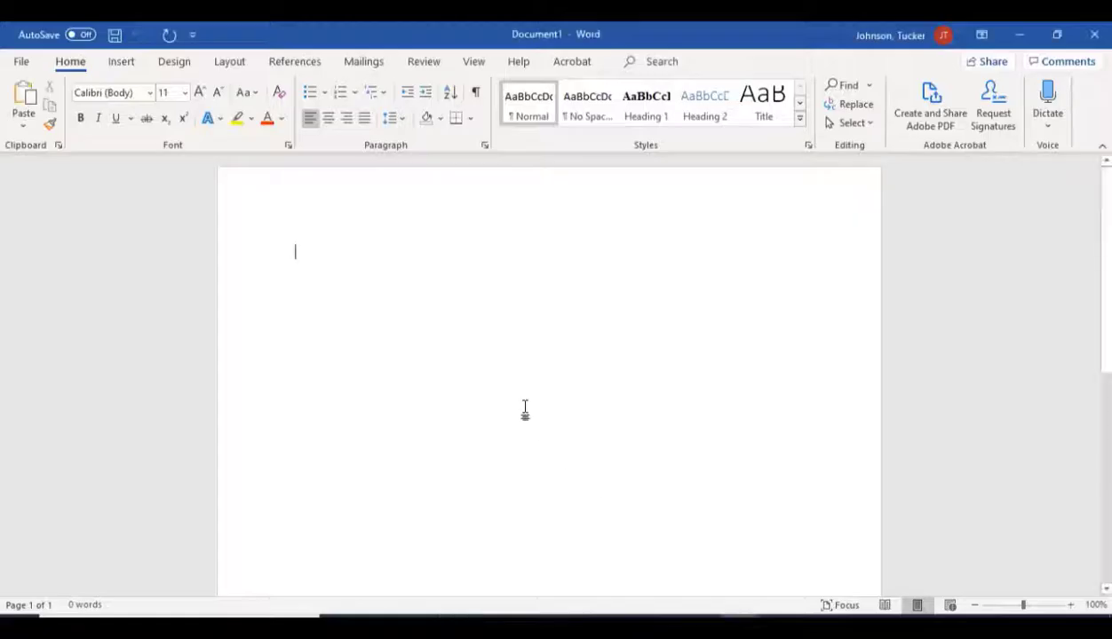
key(ctrl+v)
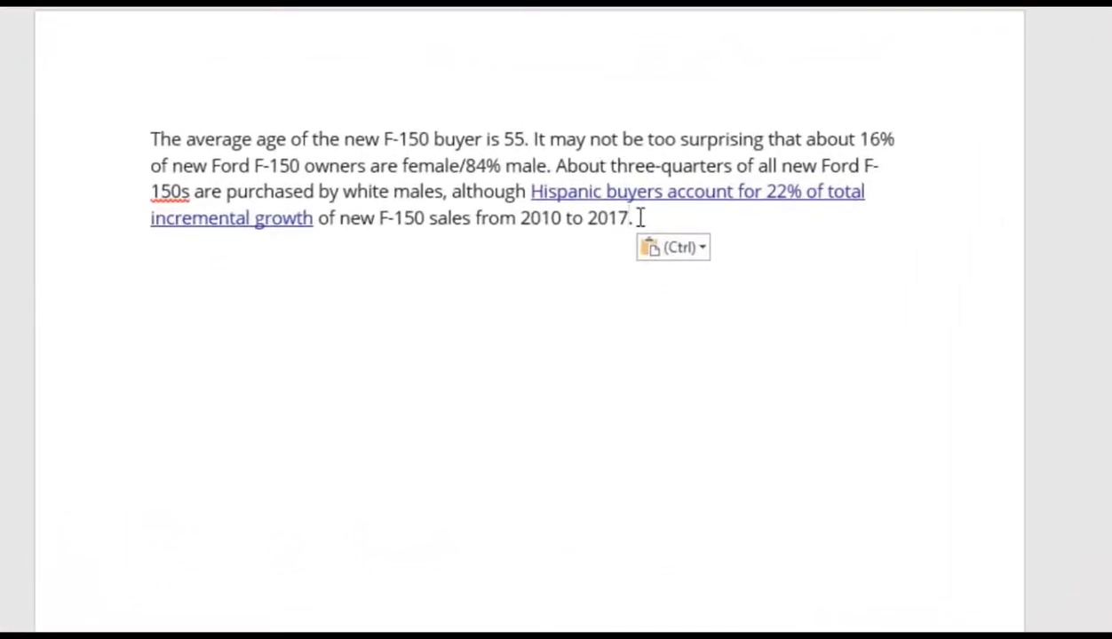
Step: Enclose the pasted paragraph in quotation marks, with the closing mark before the final period
key(Left)
text(")
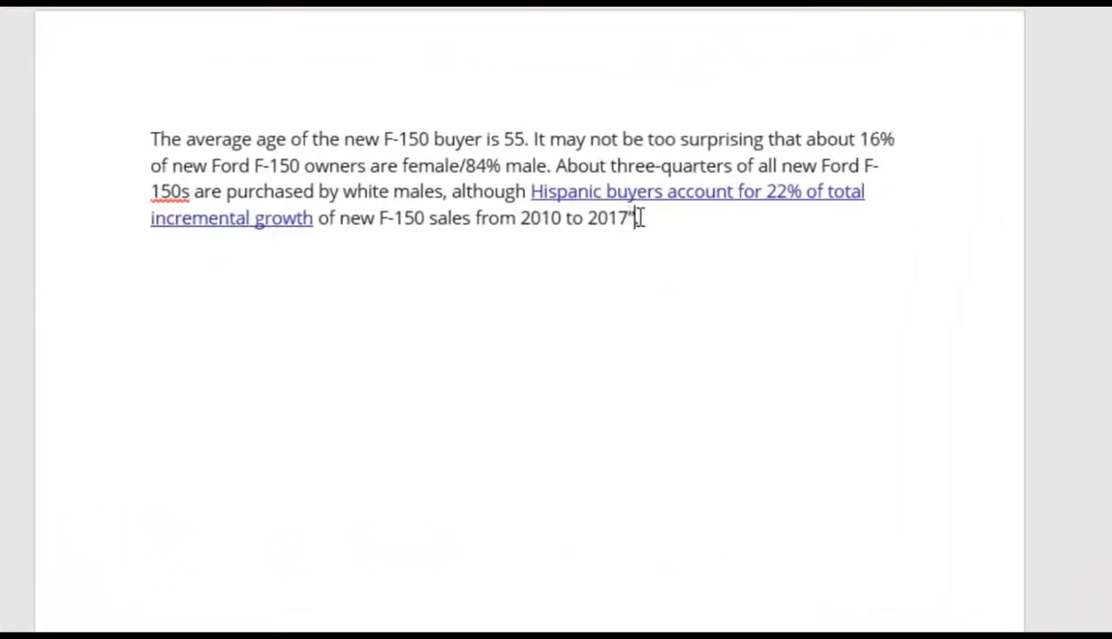
click(147, 139)
text(")
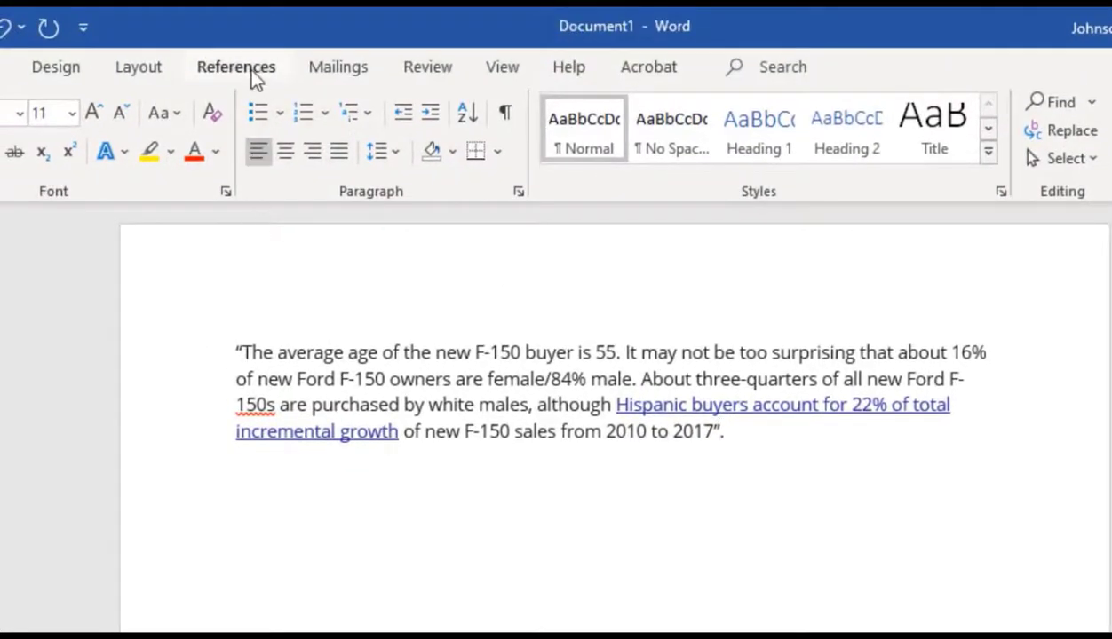
Step: Start a new citation source at the end of the quotation and set its source type to Web site
click(243, 49)
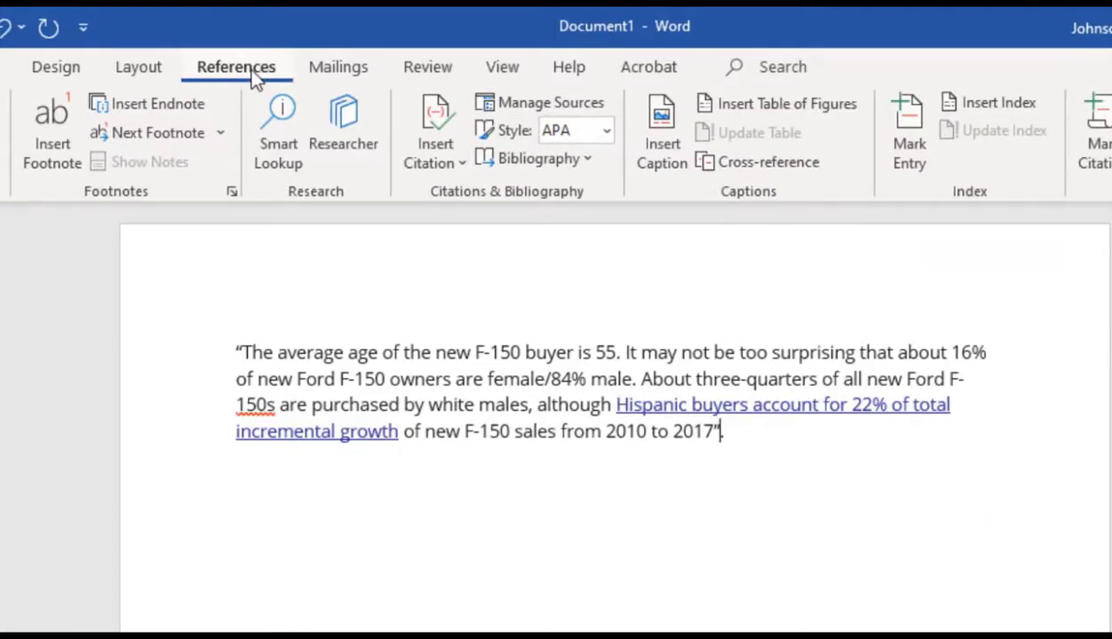
click(451, 167)
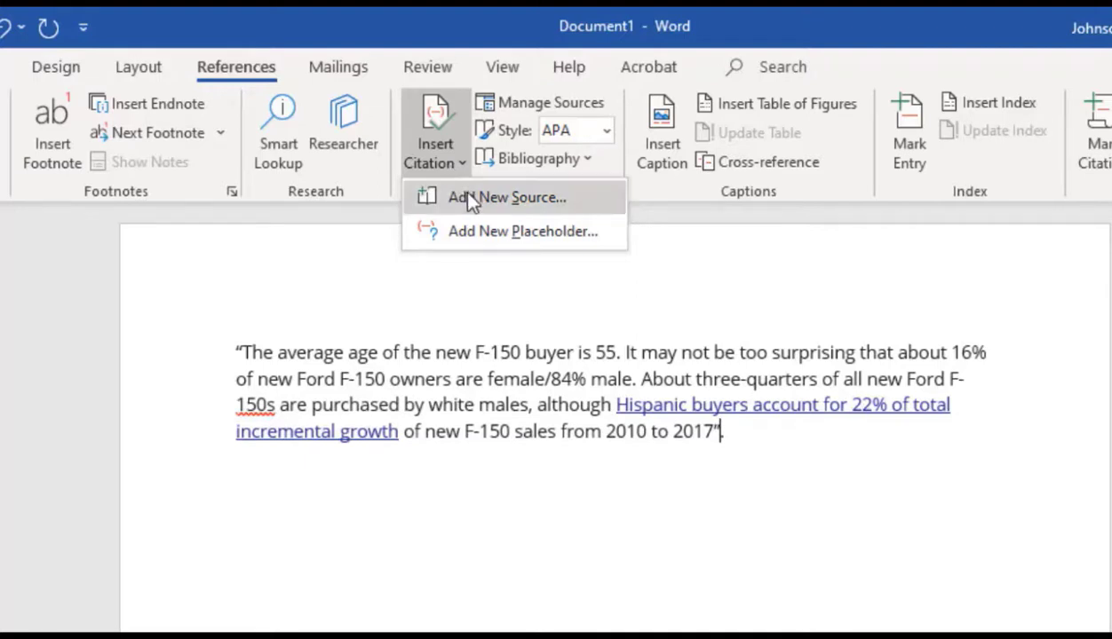
click(468, 196)
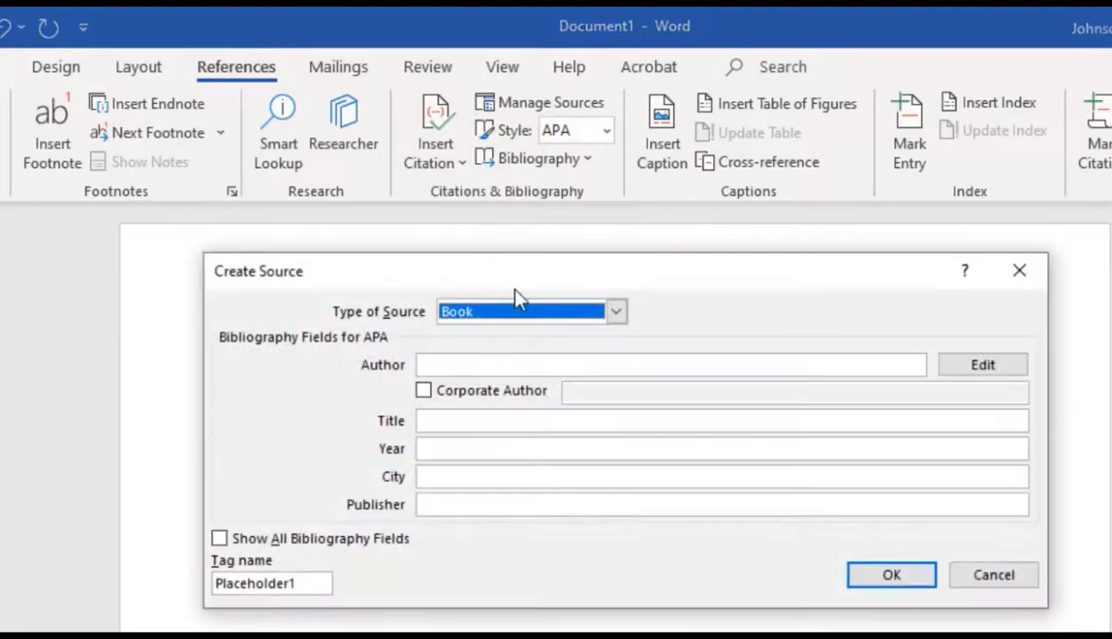
click(616, 310)
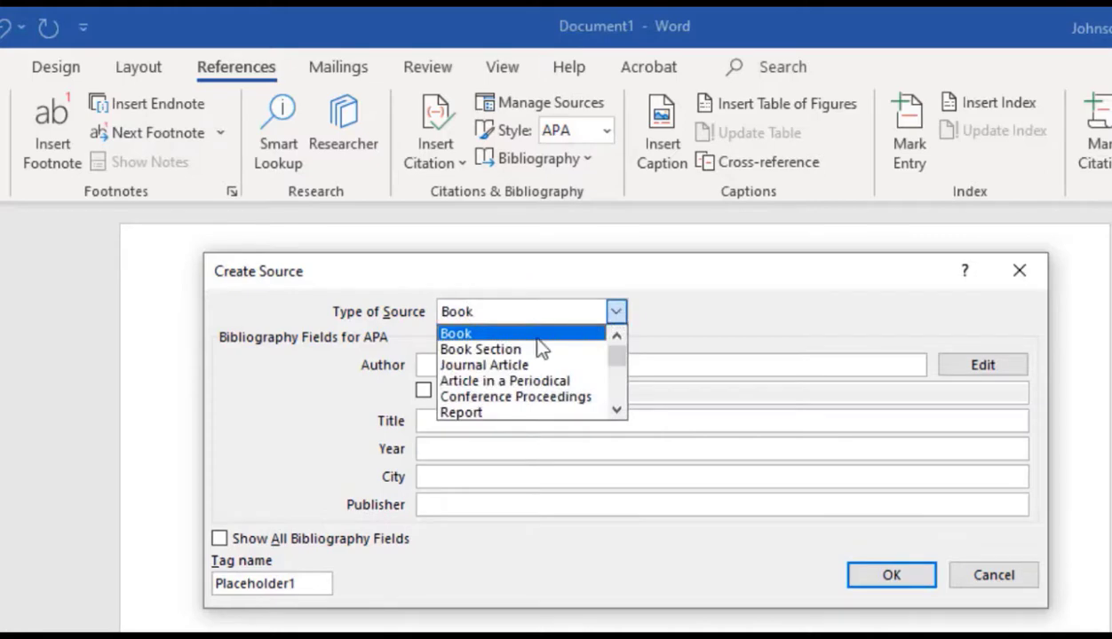
click(616, 411)
click(616, 412)
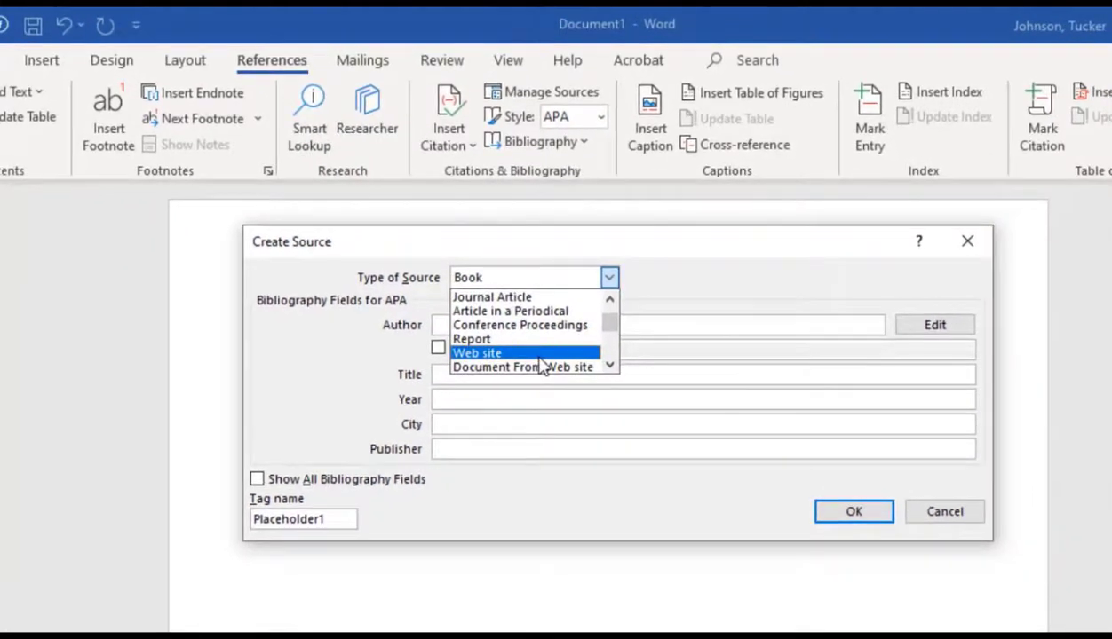
click(540, 397)
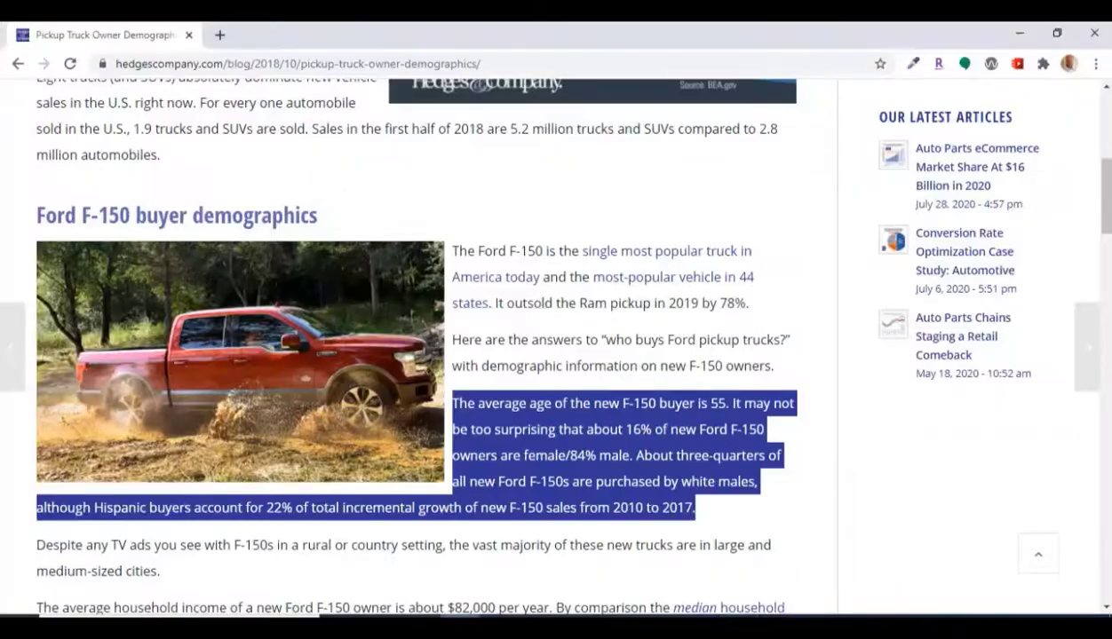
Step: Check the article's publisher in the browser and enter Hedges & Company as the source's corporate author
drag(1106, 195, 1105, 94)
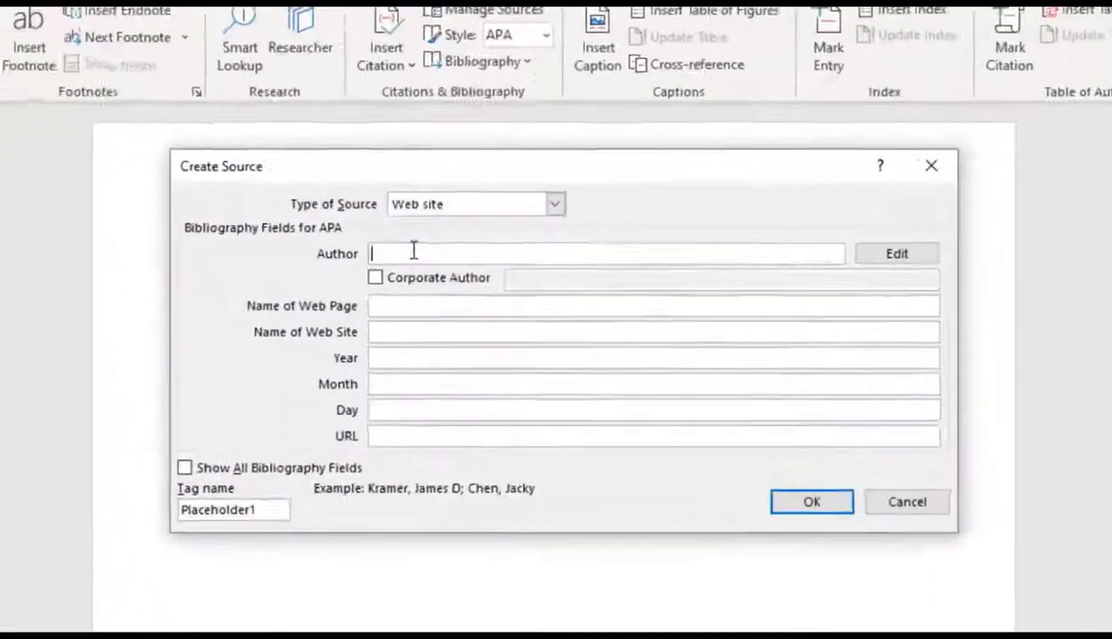
text(Hed)
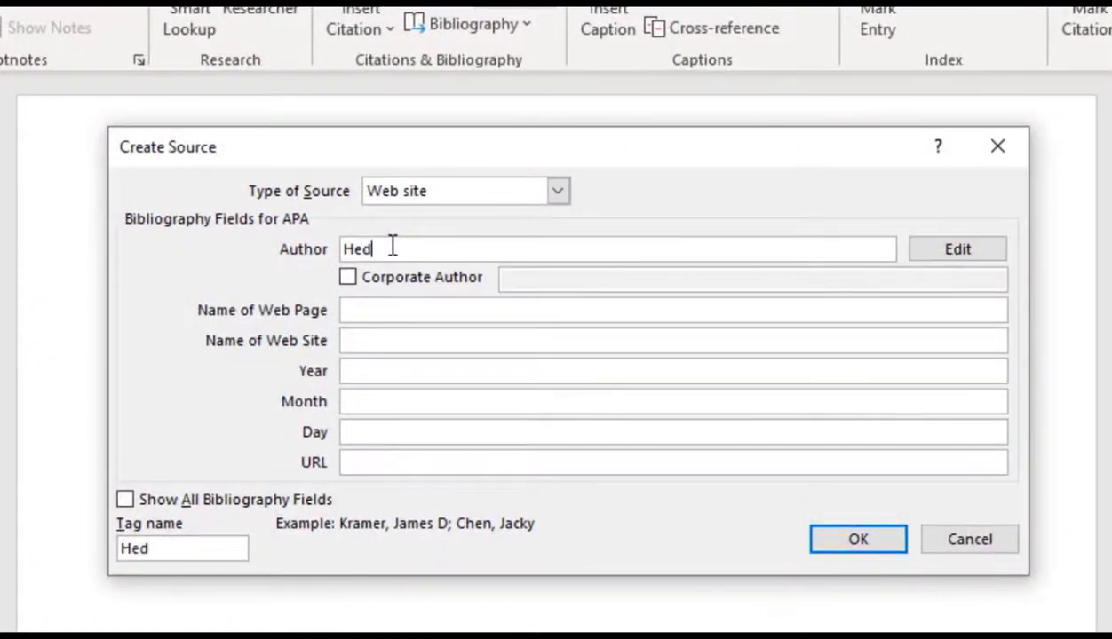
text(ge)
text(s & Coma)
text(pany)
click(347, 278)
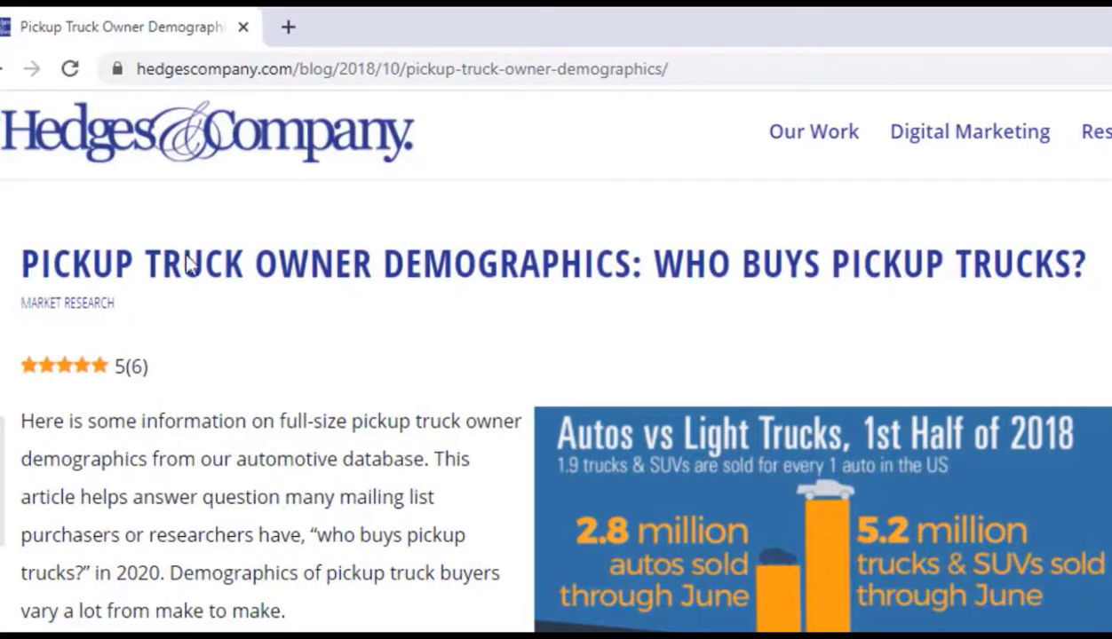
Step: Copy the article's headline from the browser into the source's Name of Web Page field in Word
drag(188, 261, 712, 253)
click(669, 206)
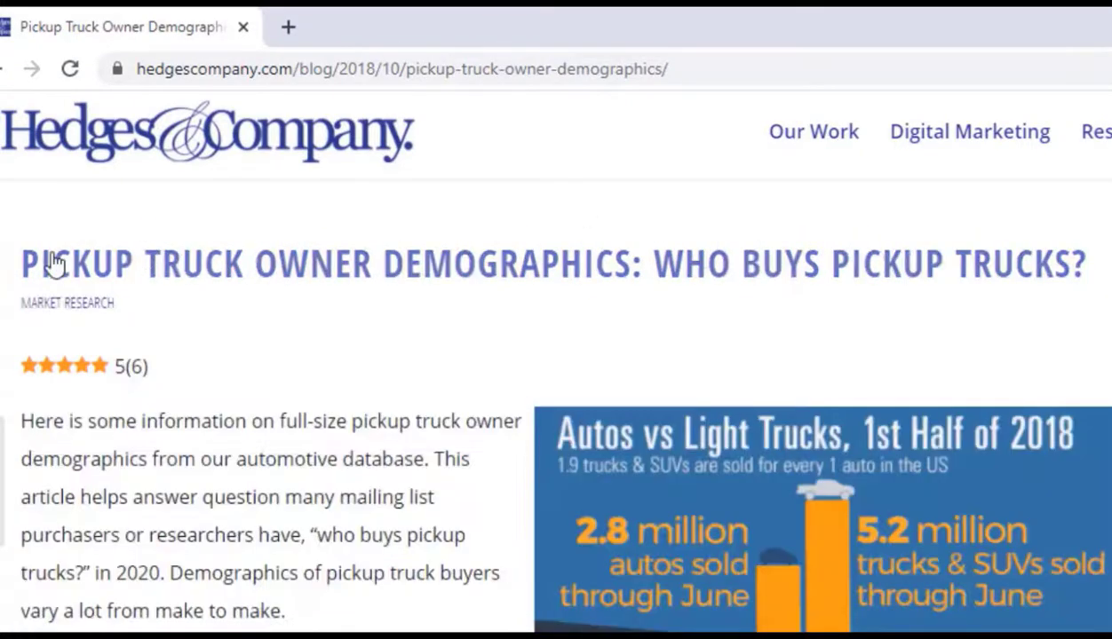
drag(1088, 260, 25, 258)
key(ctrl+c)
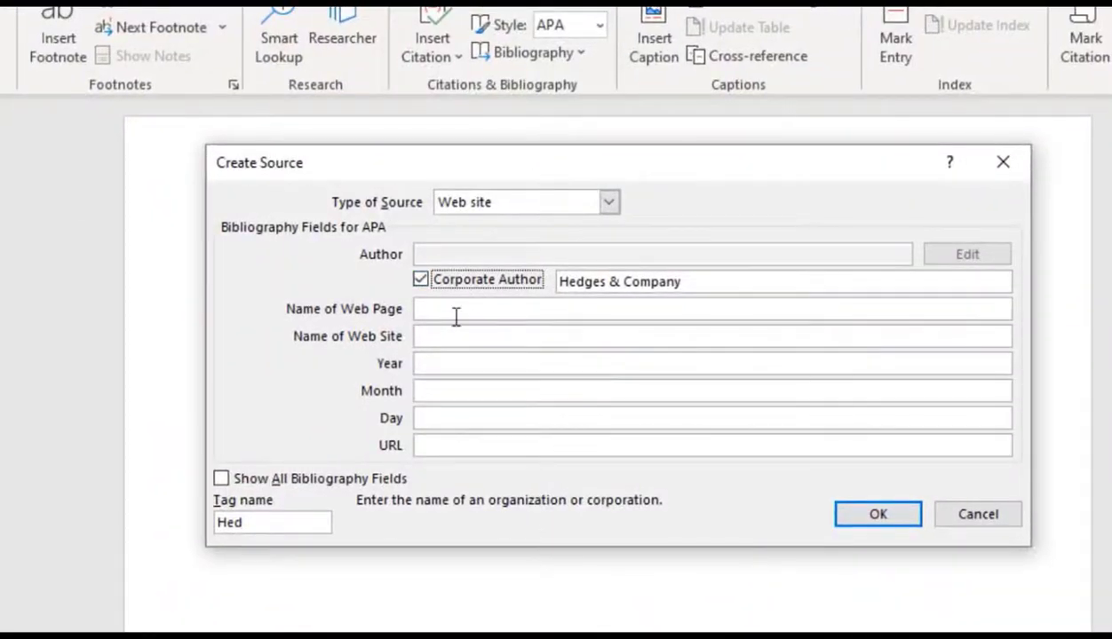
click(456, 317)
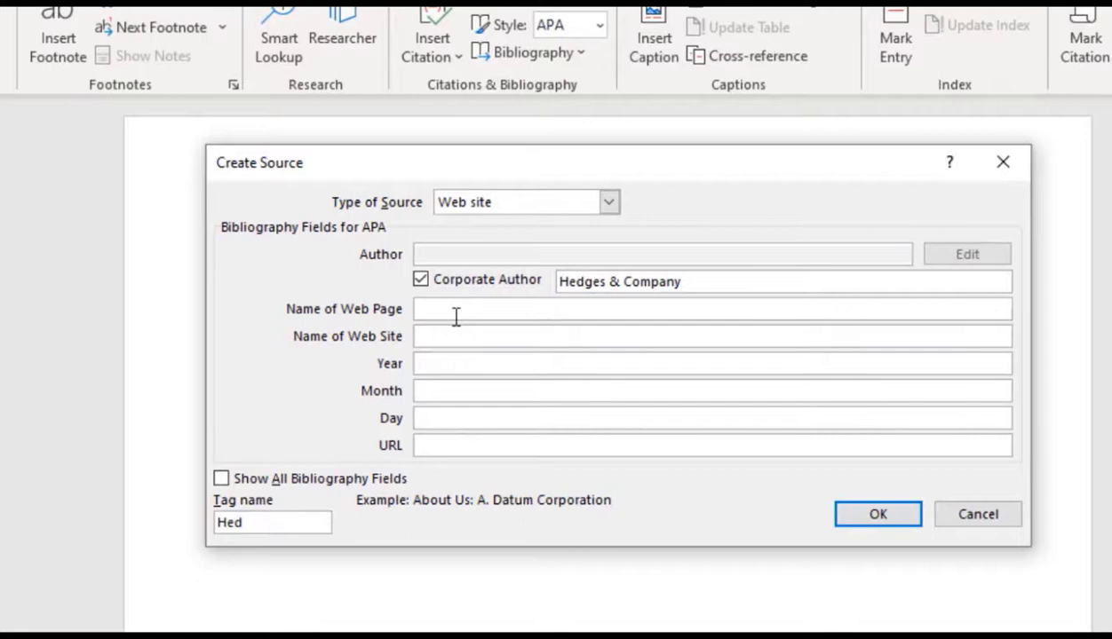
key(ctrl+v)
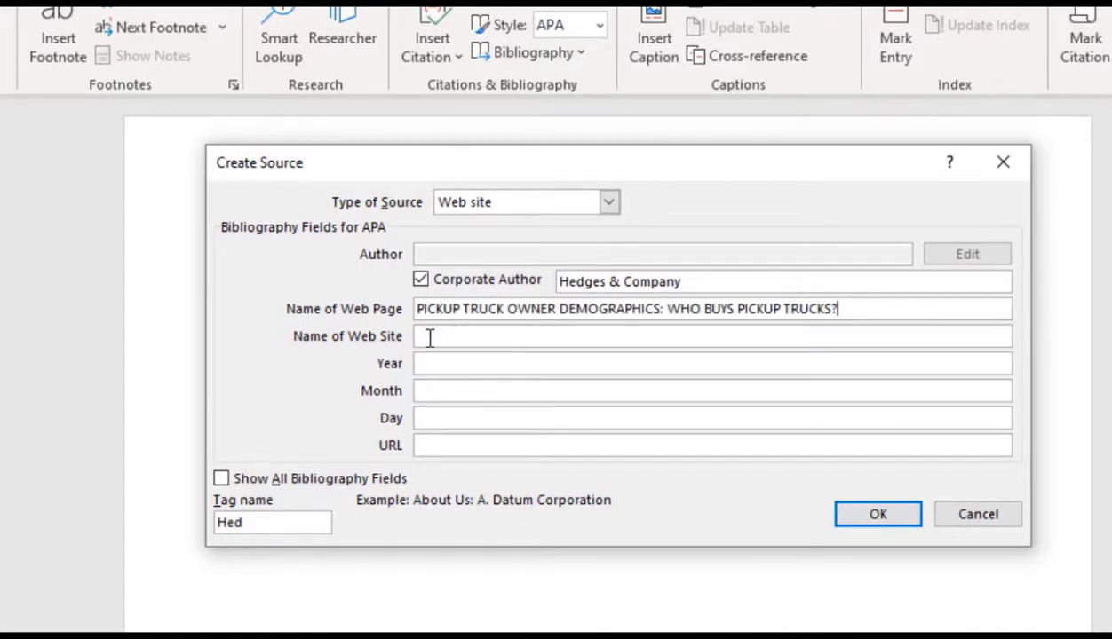
Step: Enter Hedges & Company as the source's Name of Web Site
click(429, 338)
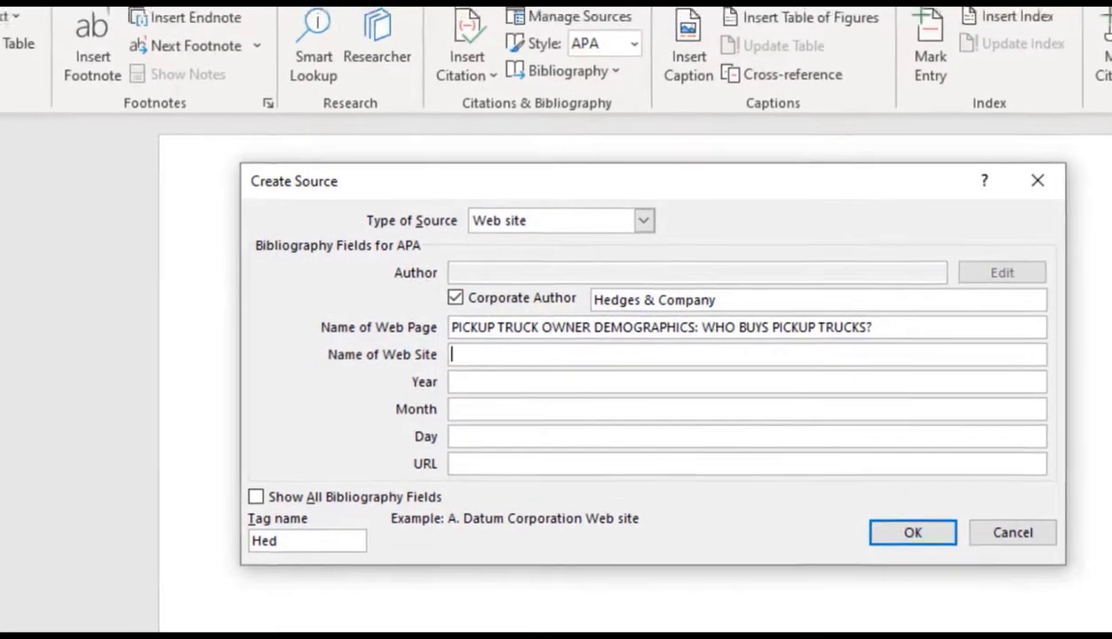
key(alt+Tab)
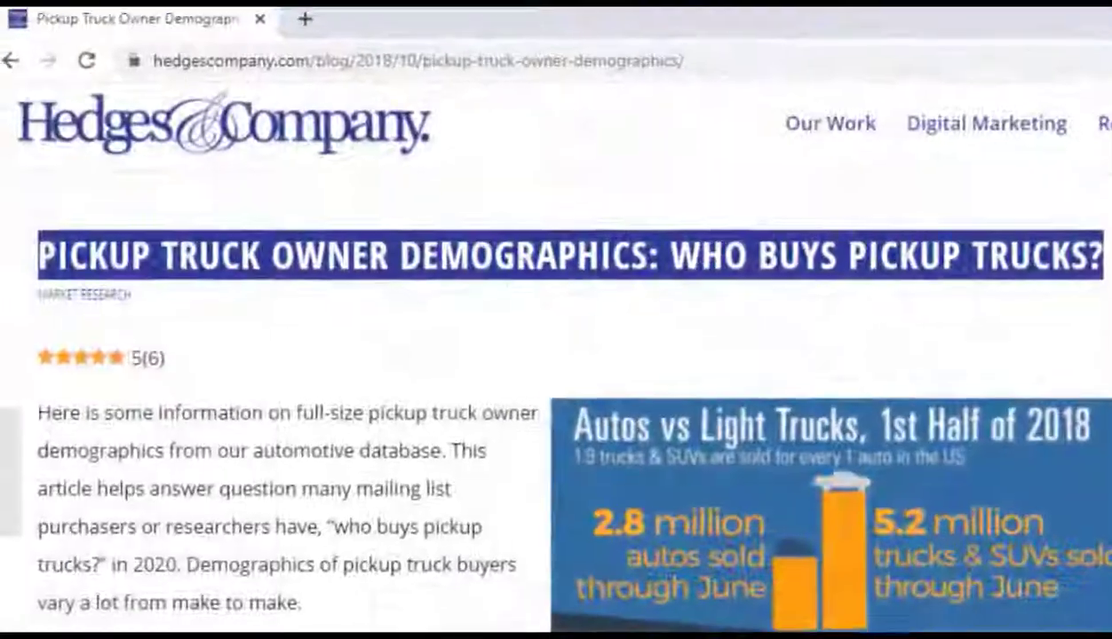
key(alt+Tab)
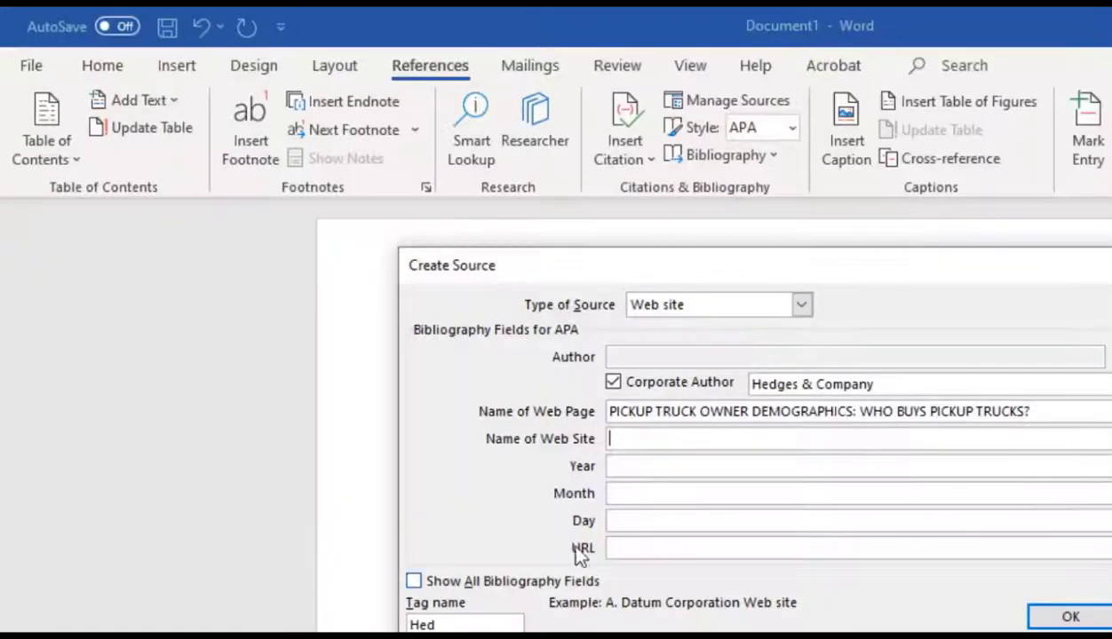
text(Hedg)
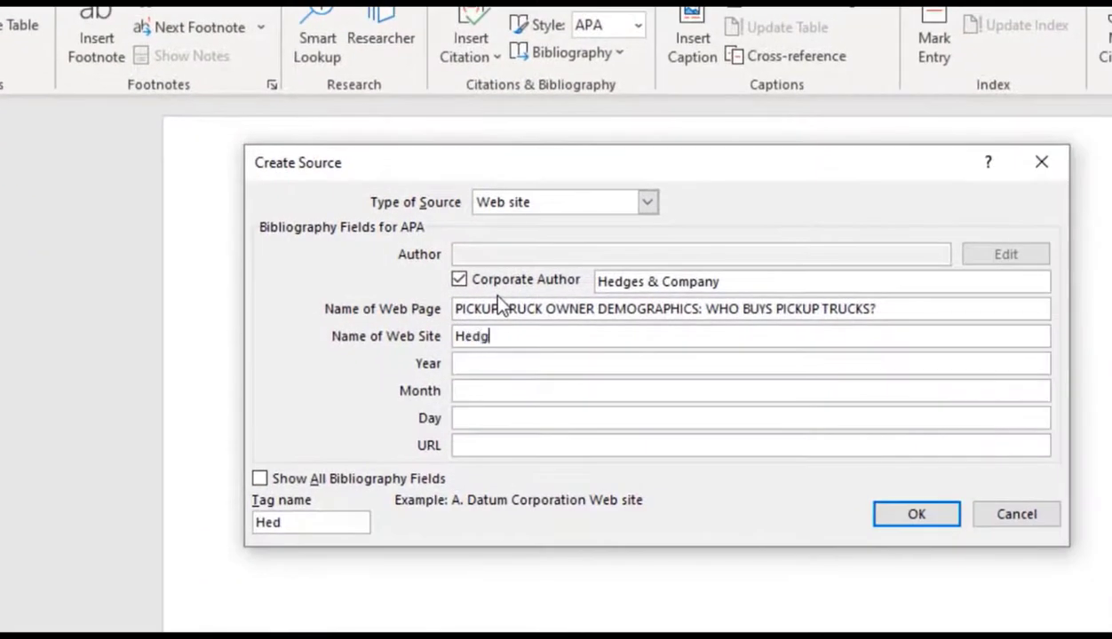
text(es & Compnay)
key(BackSpace)
key(BackSpace)
key(BackSpace)
text(any)
key(Tab)
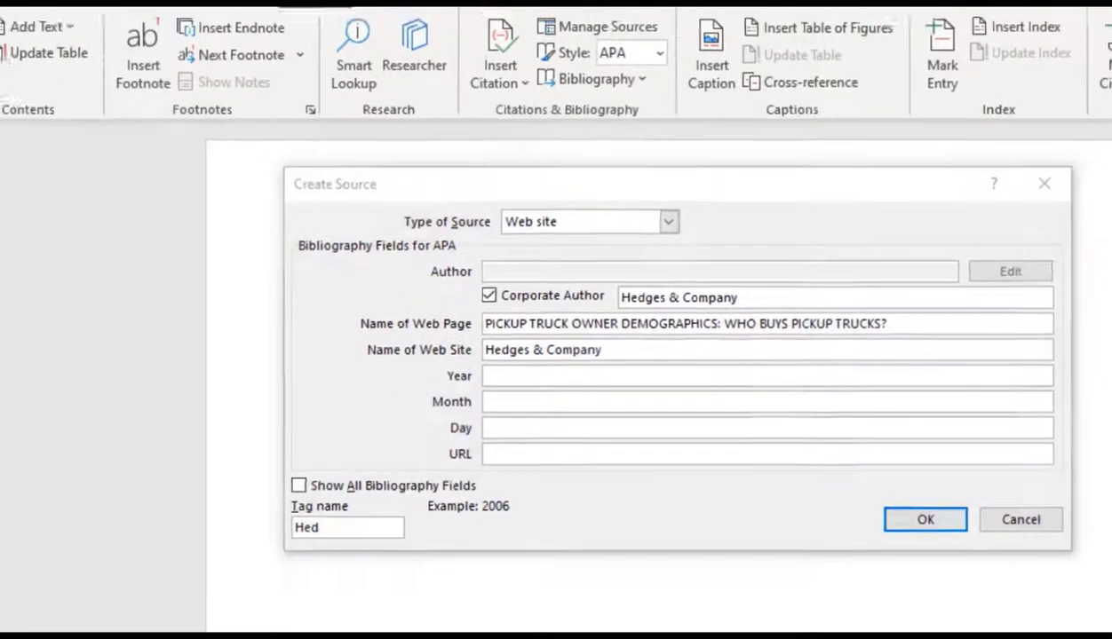
Step: Look through the whole article in the browser for a publication date
key(alt+Tab)
drag(259, 356, 273, 356)
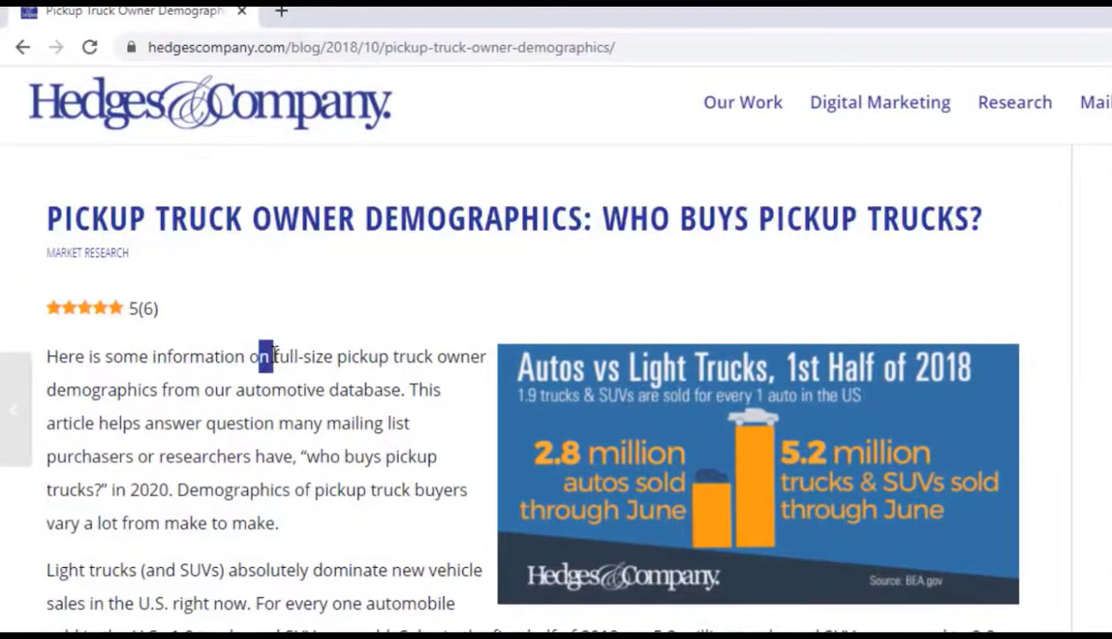
scroll(273, 356, down, 15)
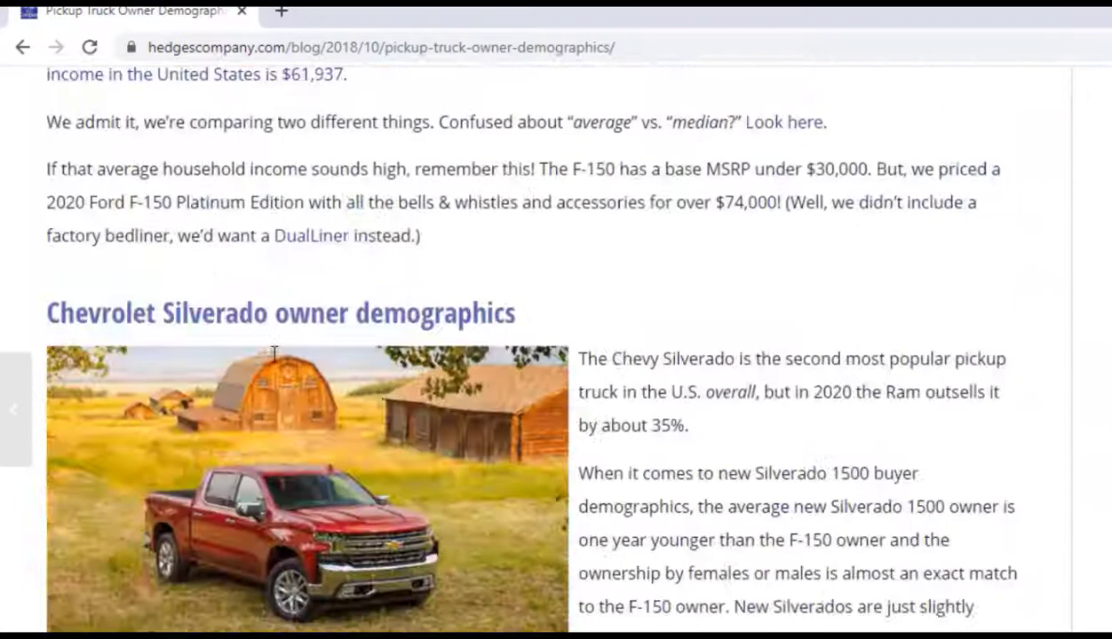
scroll(274, 353, down, 1)
scroll(520, 346, down, 20)
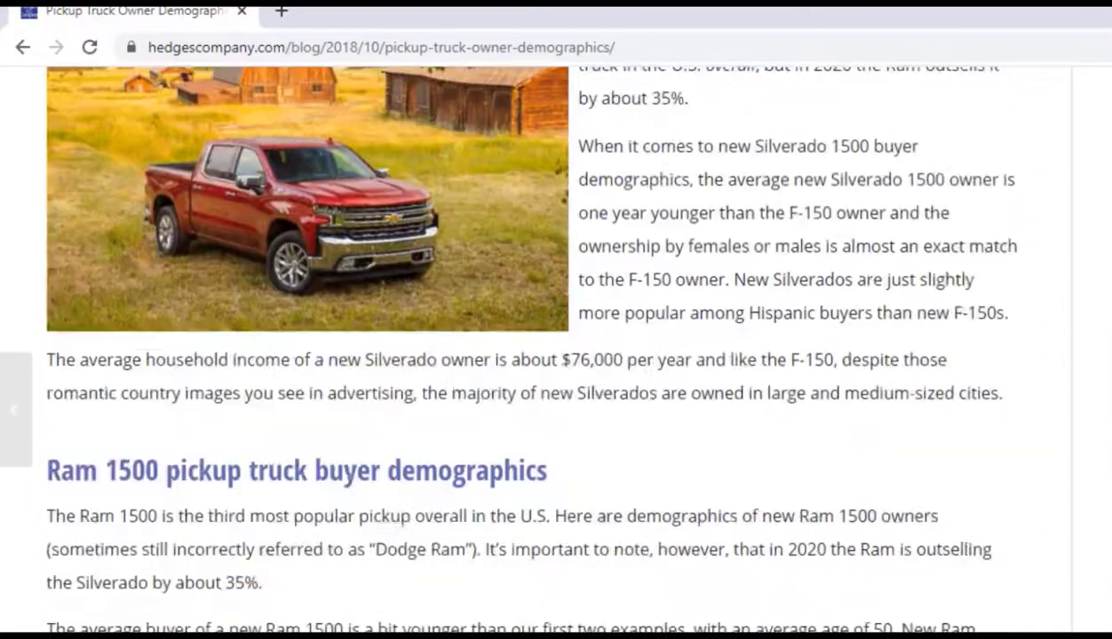
scroll(519, 346, down, 6)
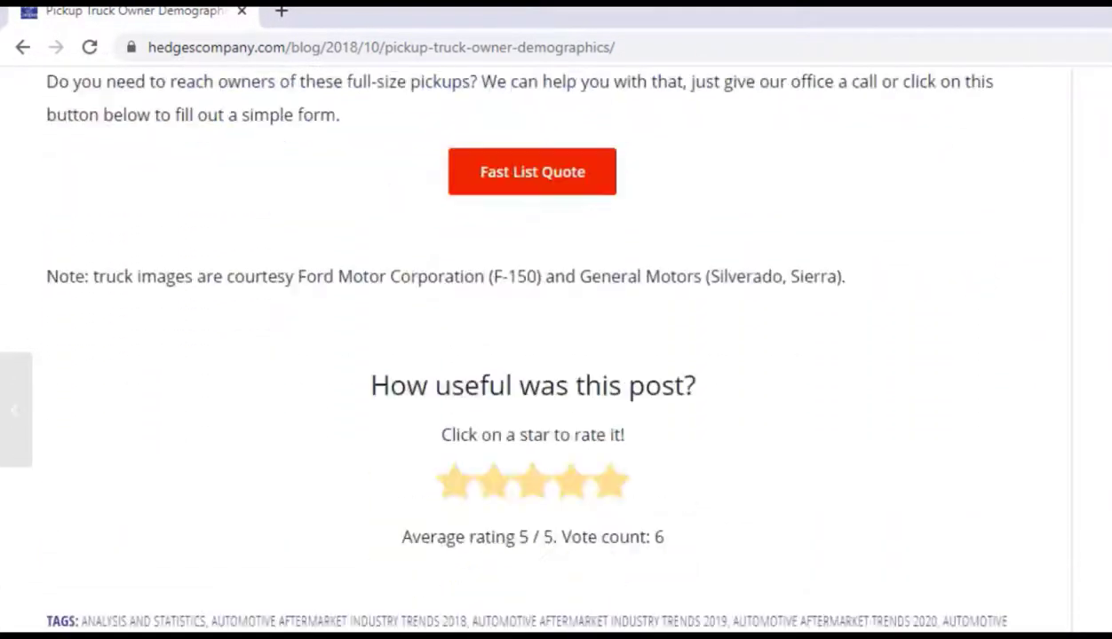
scroll(556, 346, down, 3)
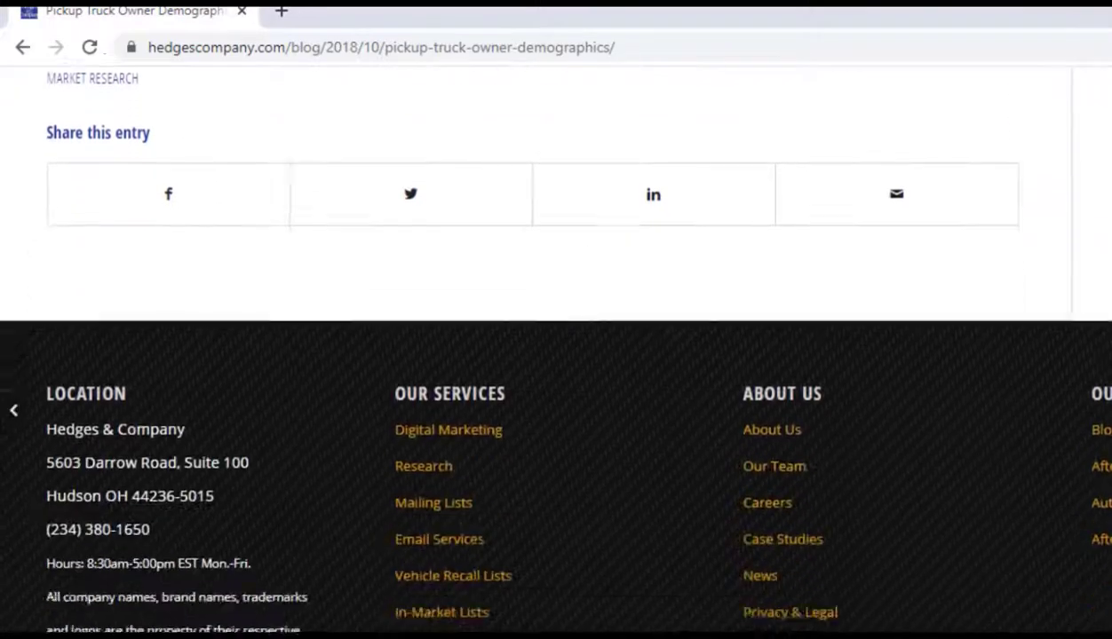
scroll(556, 346, up, 20)
scroll(265, 405, up, 20)
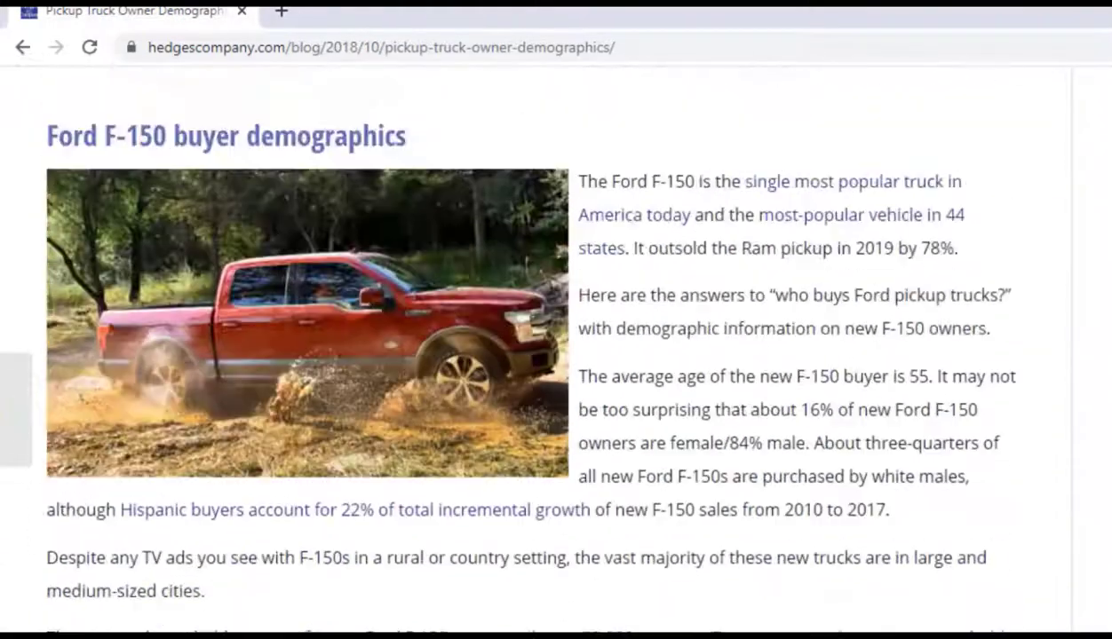
scroll(556, 347, up, 1)
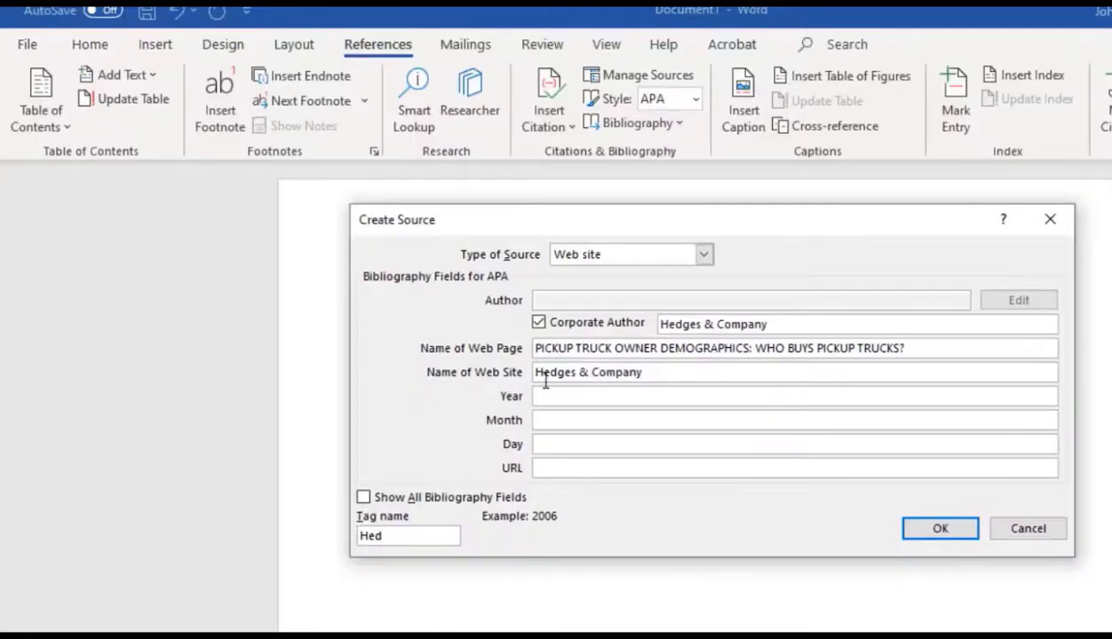
Step: Copy the pickup truck owner demographics article's full web address from the browser
click(550, 469)
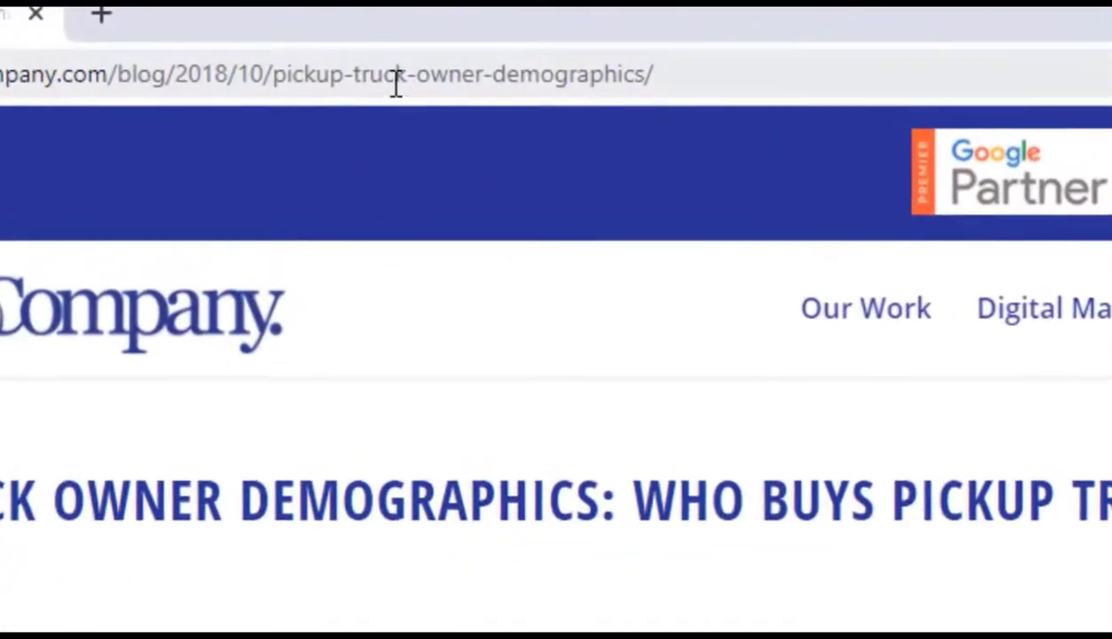
click(397, 79)
key(ctrl+c)
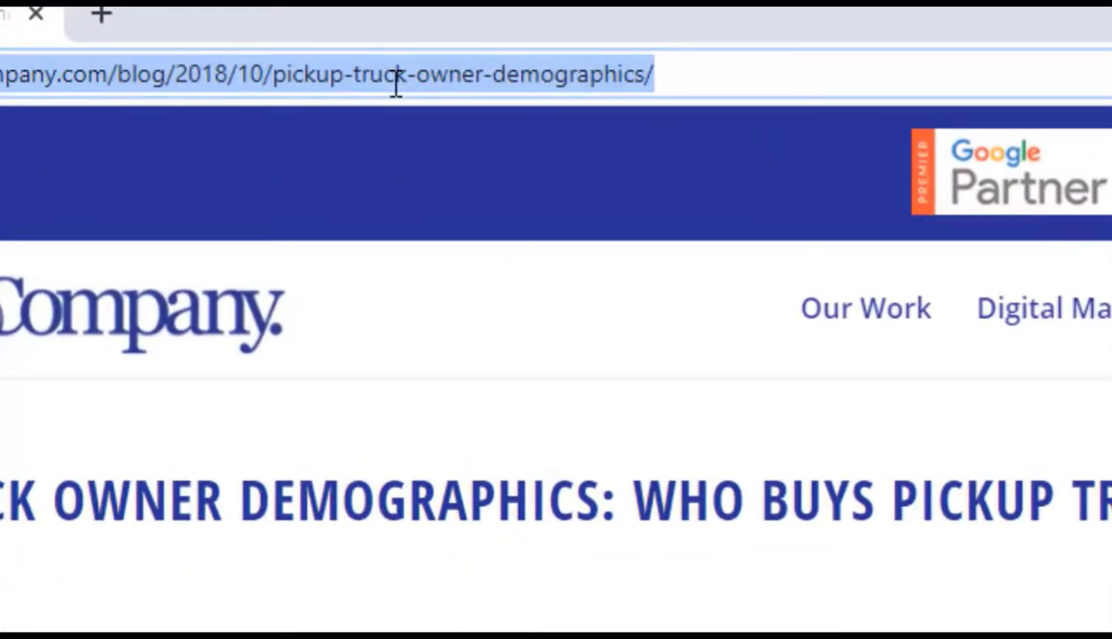
click(258, 74)
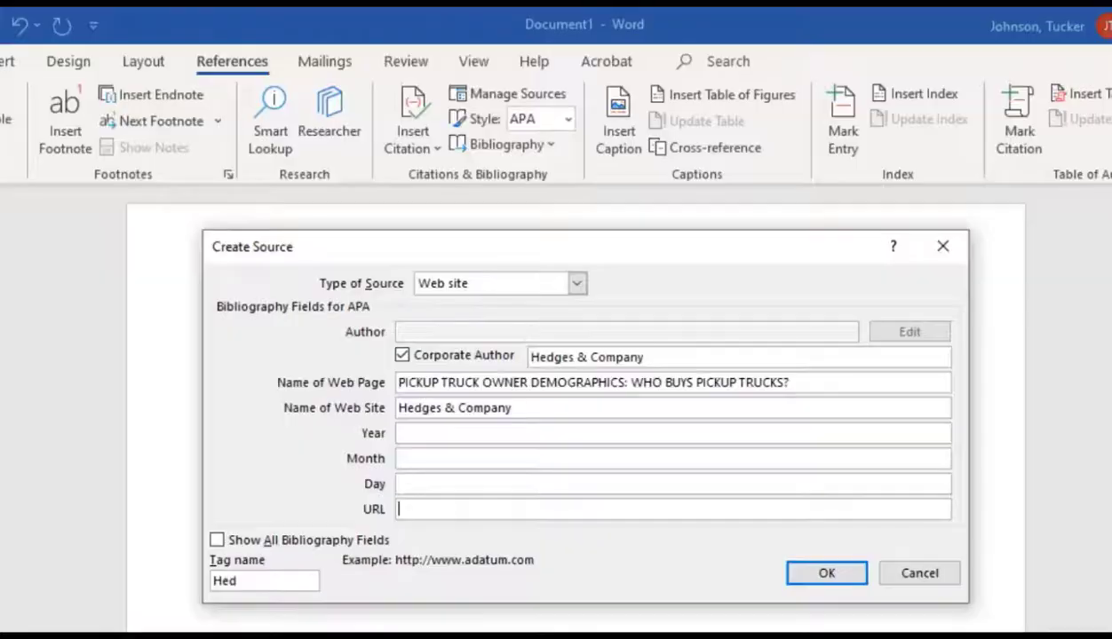
Step: Back in Word, set the source's publication year to 2018 and its month to October
click(422, 433)
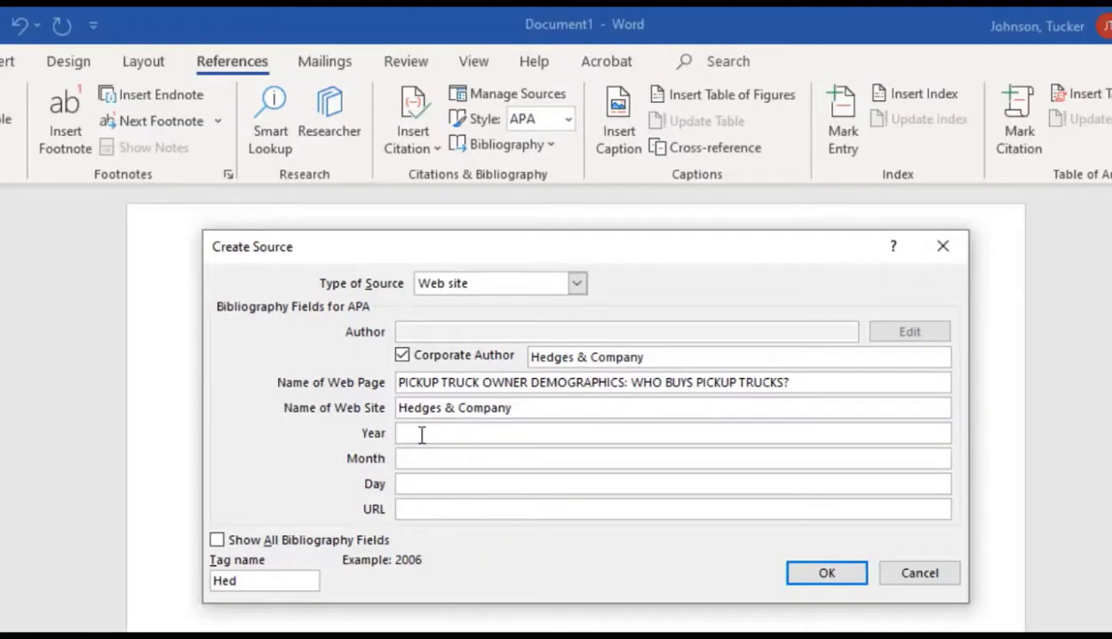
text(2018)
click(428, 458)
text(Octo)
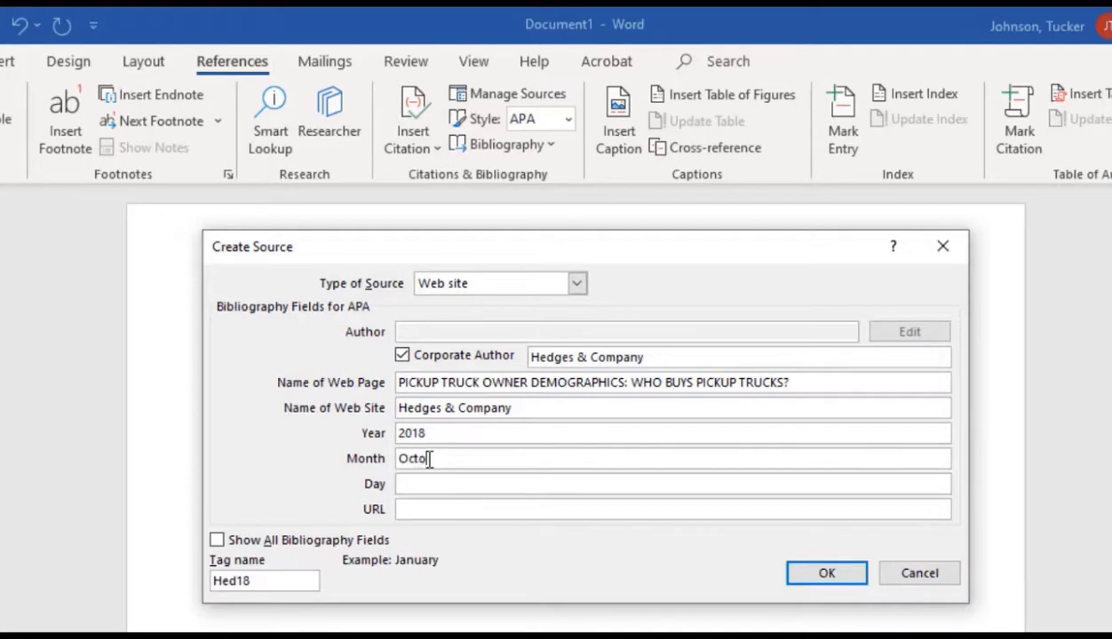
text(ber)
Step: Paste the copied article address as the source's URL and save the source to cite it after the quotation
click(447, 514)
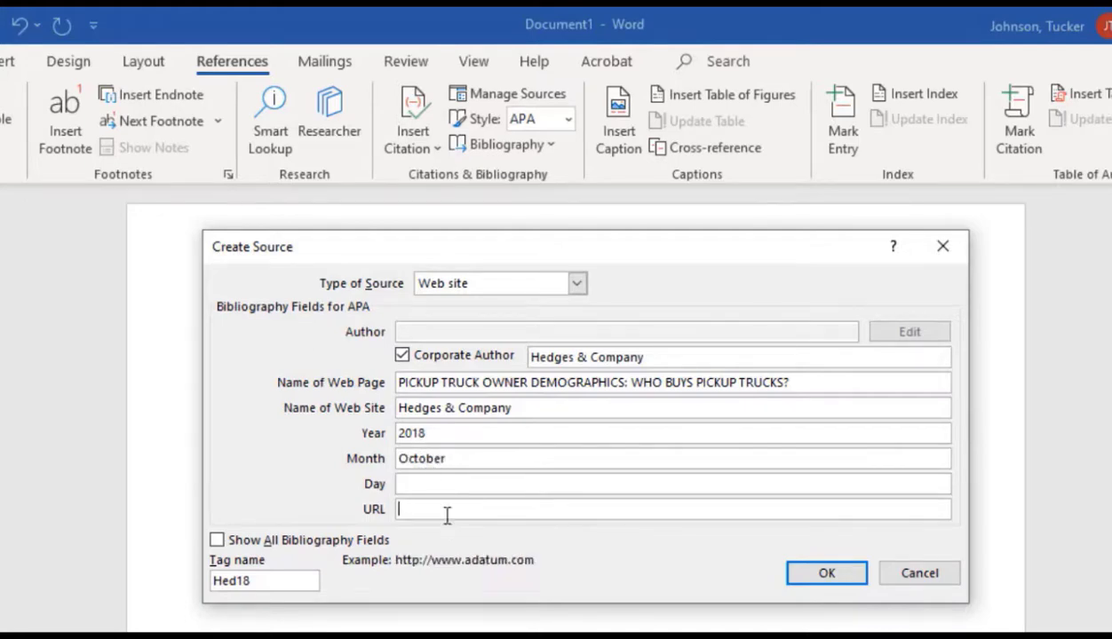
key(ctrl+v)
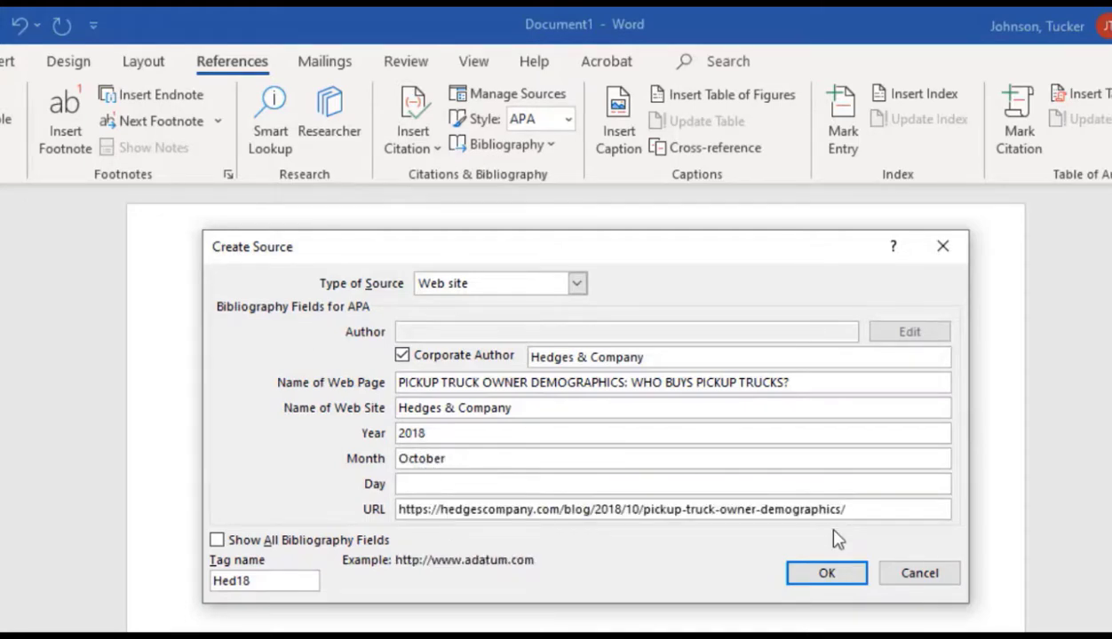
click(844, 575)
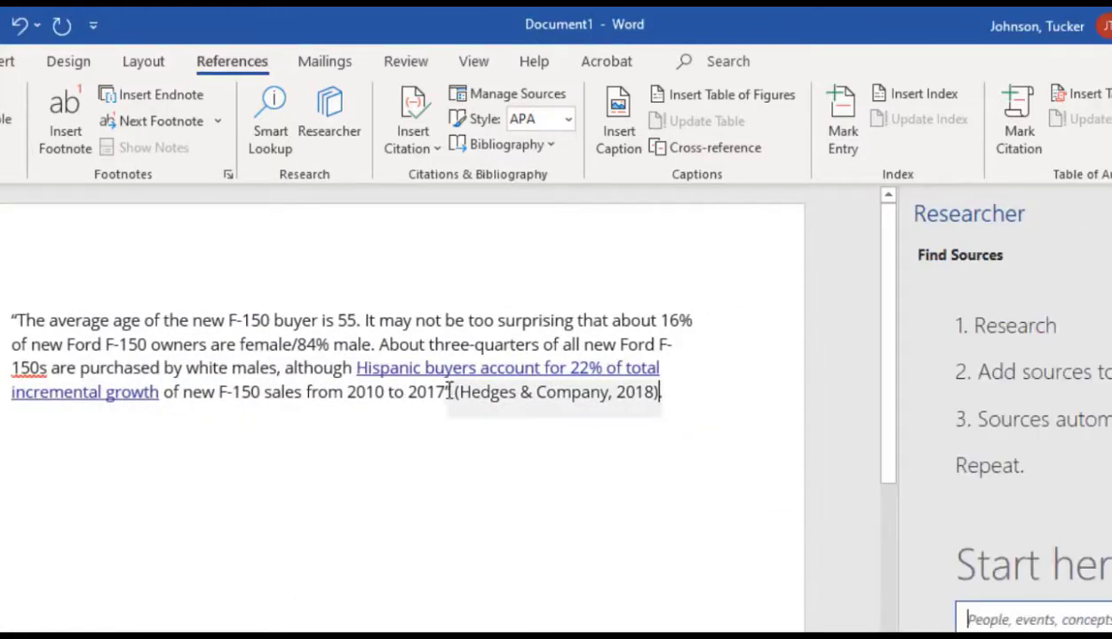
click(662, 392)
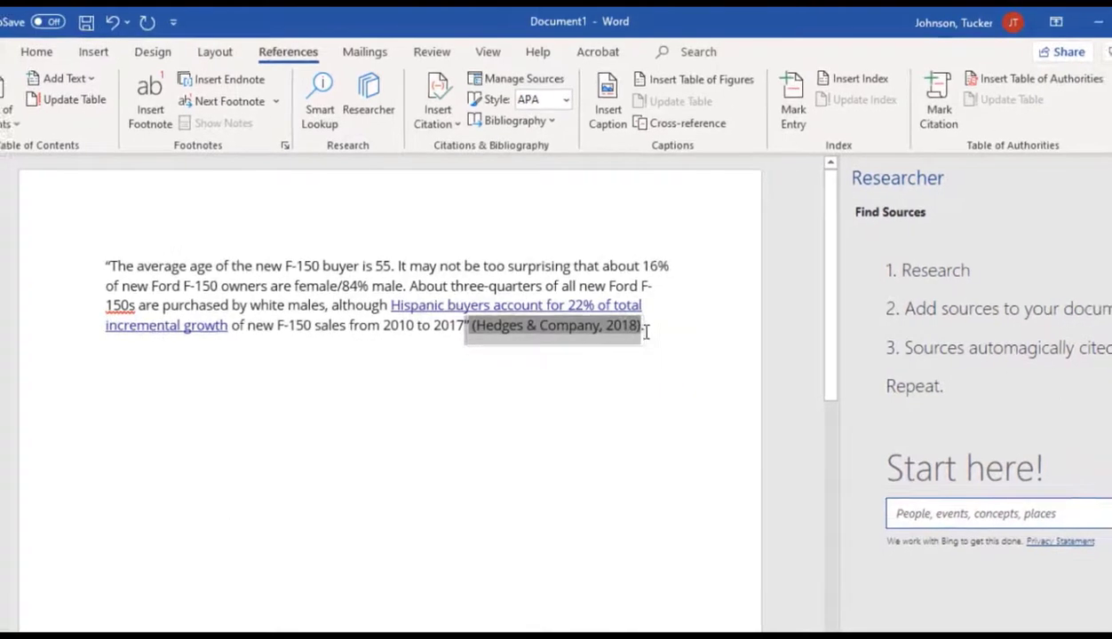
click(257, 281)
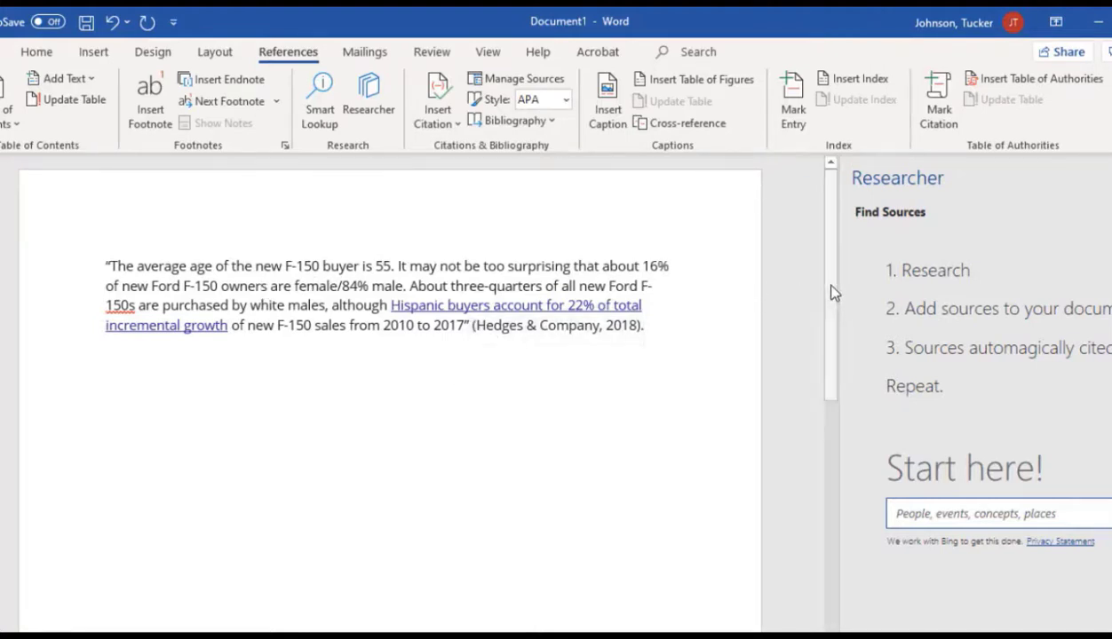
Step: Insert an automatic bibliography labeled References on a new line below the quoted paragraph
scroll(834, 301, down, 1)
scroll(833, 300, down, 1)
click(665, 310)
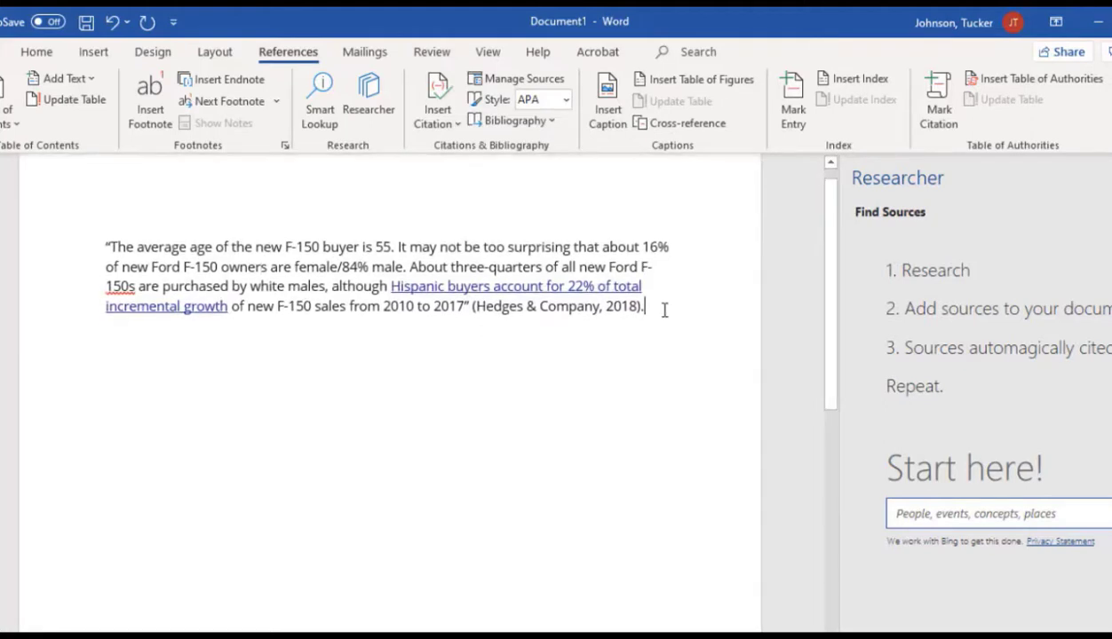
key(Return)
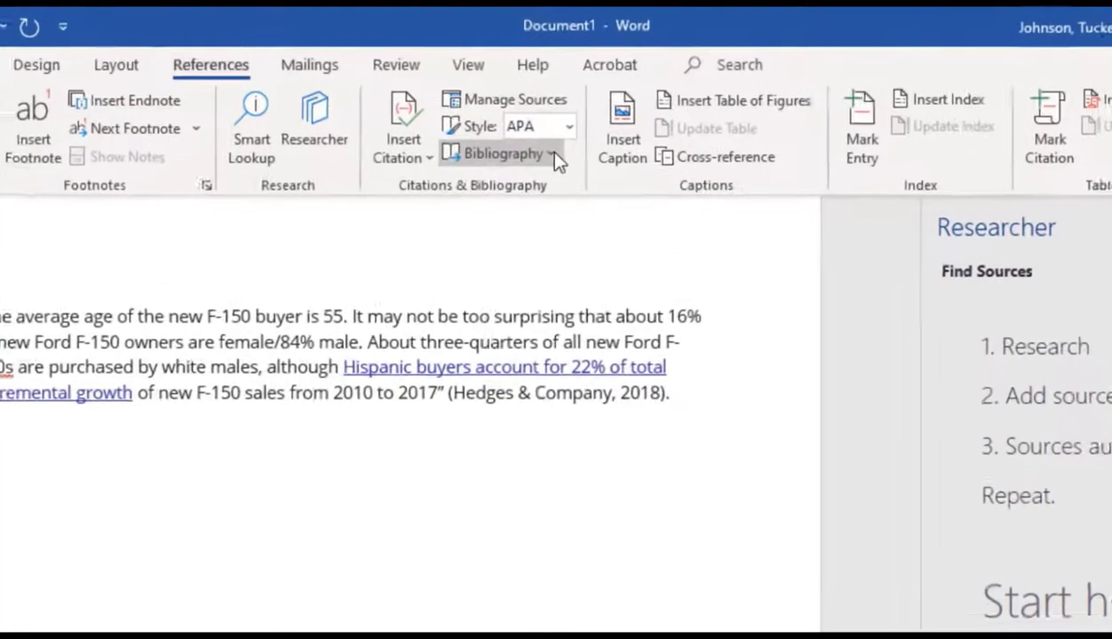
click(552, 165)
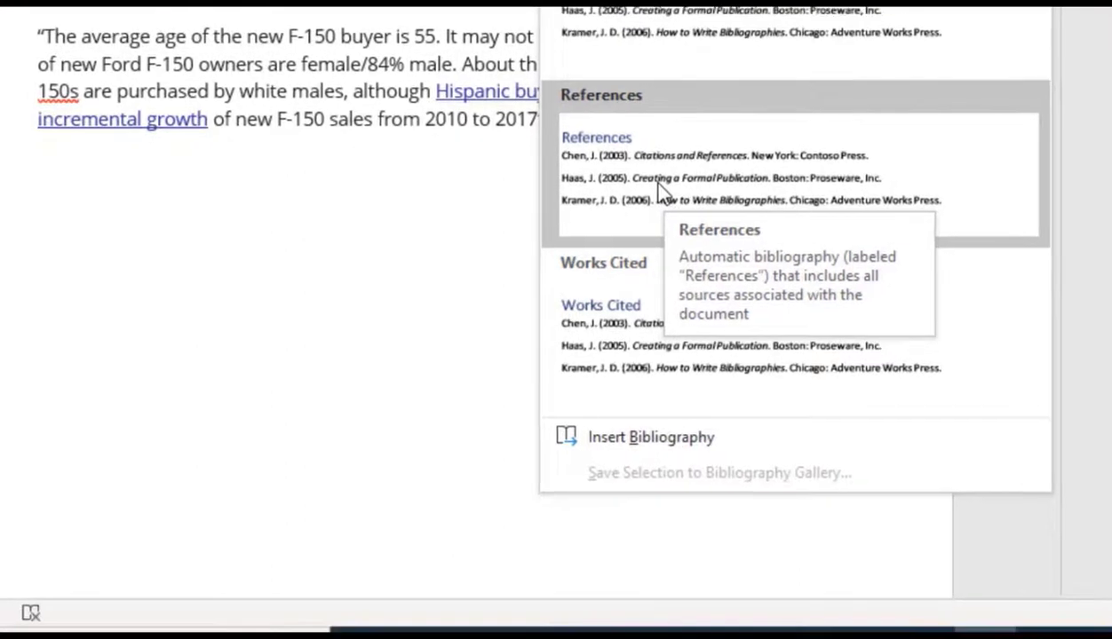
click(658, 191)
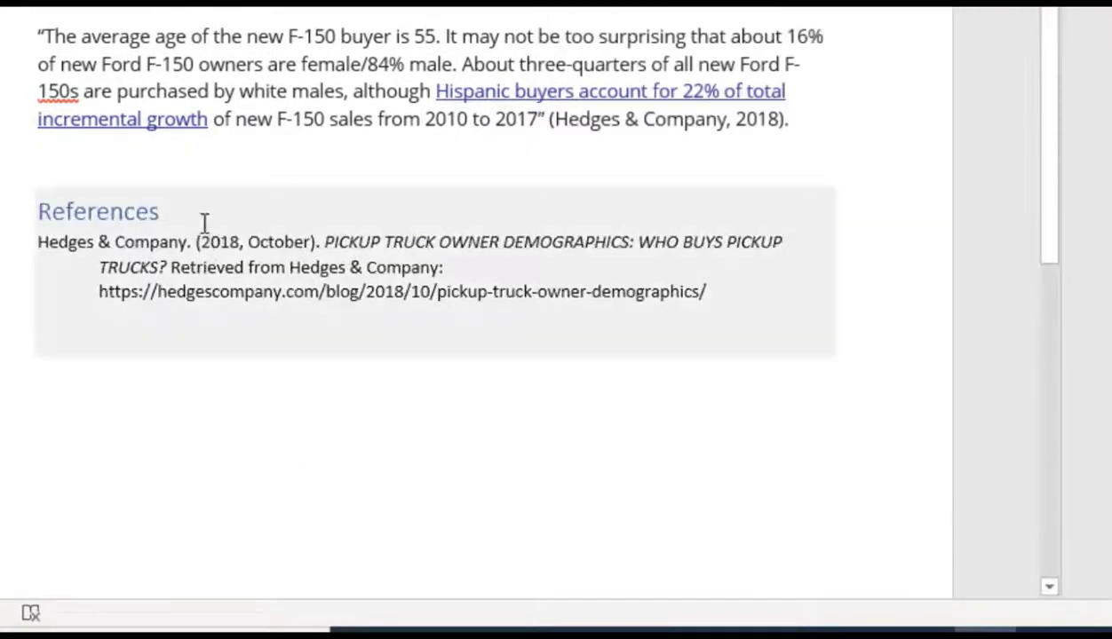
Step: Add blank lines between the quoted paragraph and the References section to move the section further down
click(100, 169)
key(Return)
key(Return)
key(Return)
key(Return)
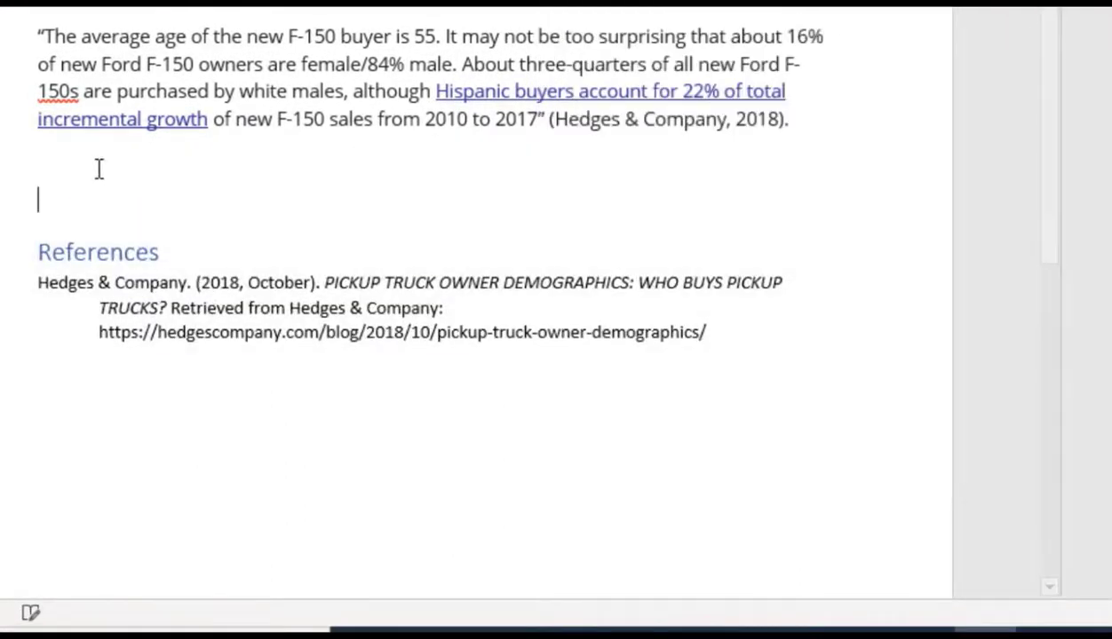